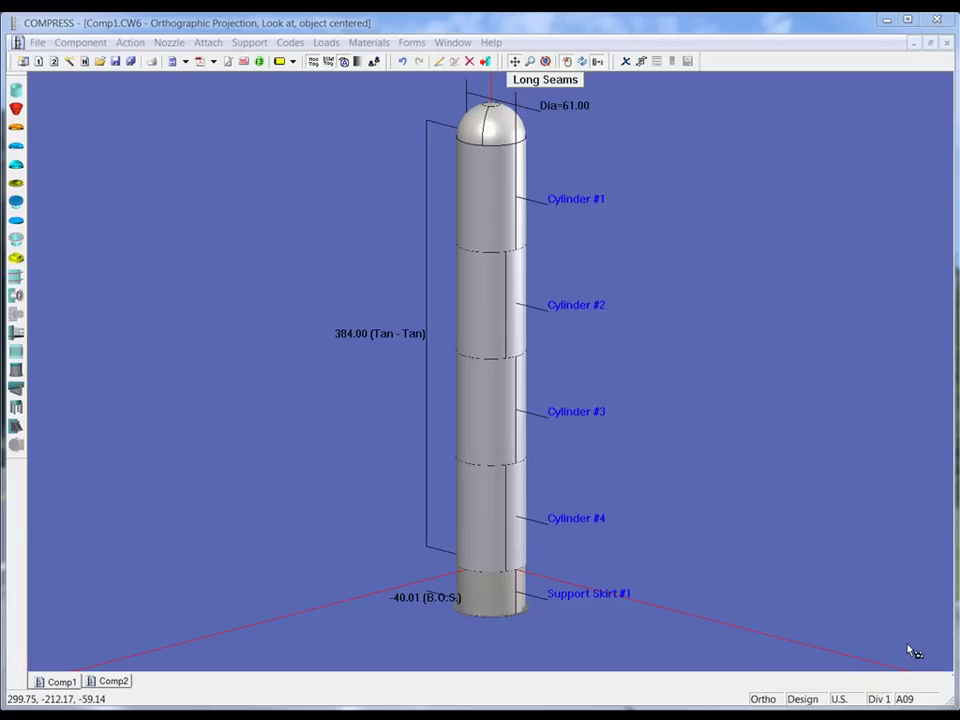
- Bring up the Comp2 model, a four-cylinder column on a support skirt
{"action": "left_click", "coordinate": [112, 683]}
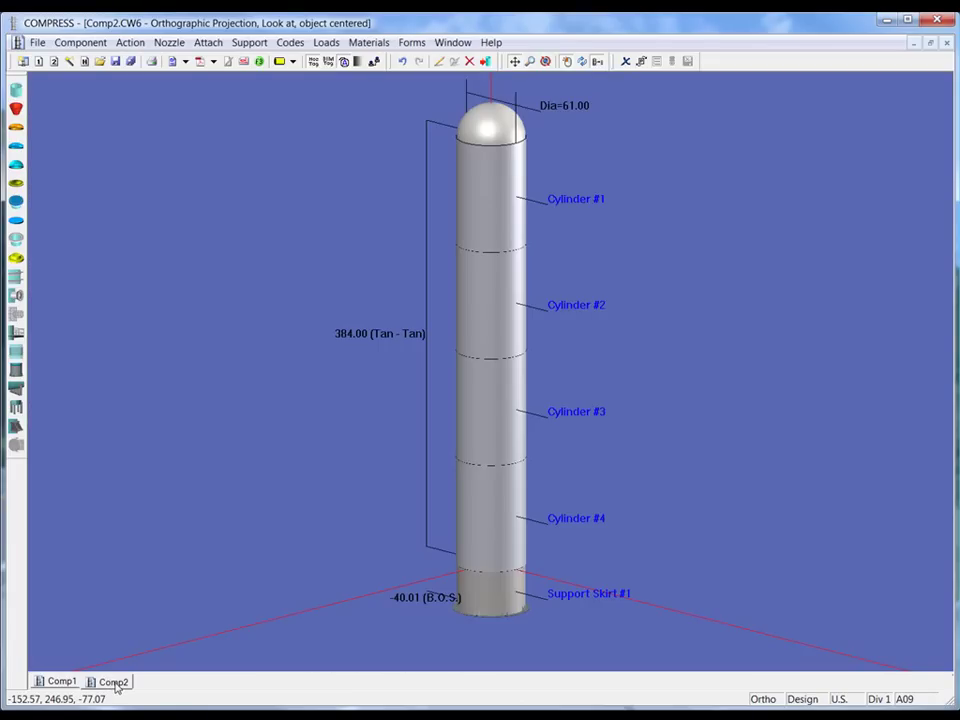
- Check 'Show longitudinal seams' on the Long Seams page of Set Mode Options
{"action": "left_click", "coordinate": [130, 42]}
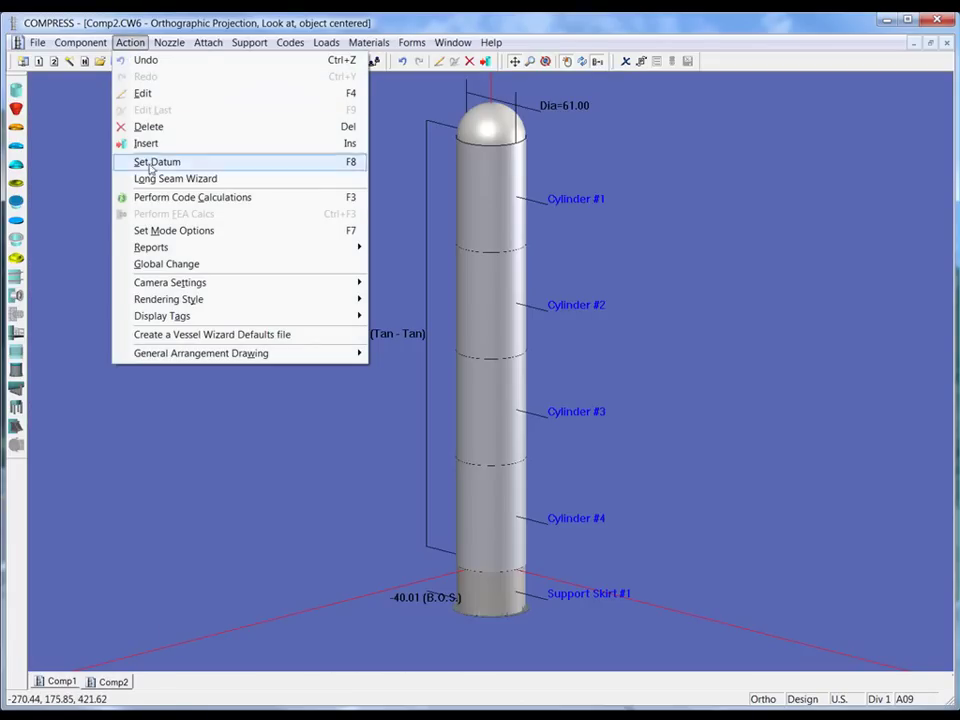
{"action": "left_click", "coordinate": [218, 233]}
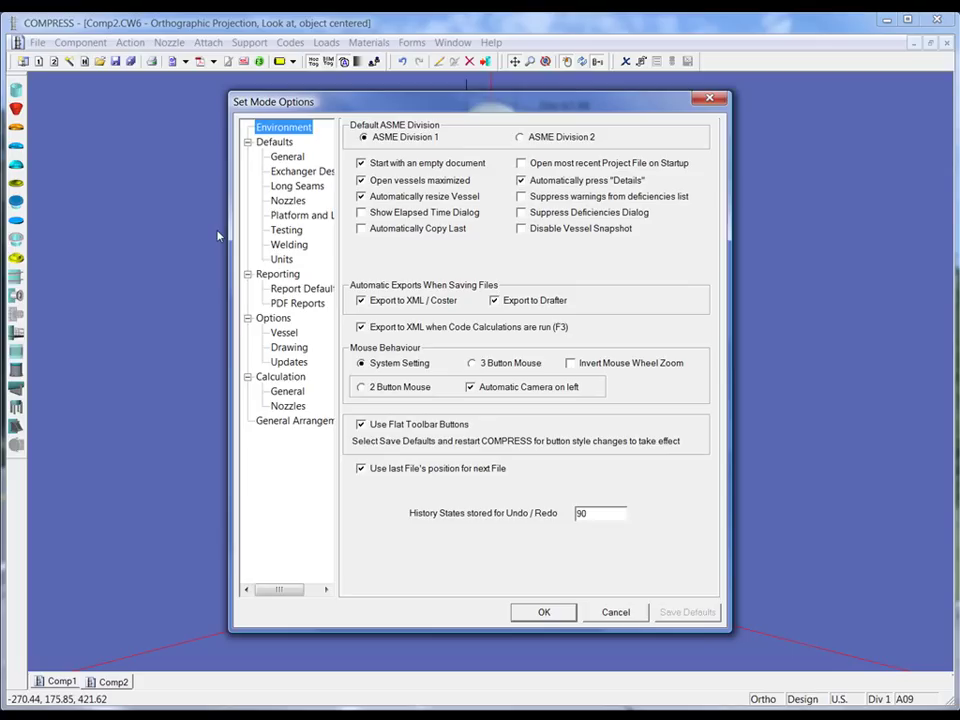
{"action": "left_click", "coordinate": [279, 193]}
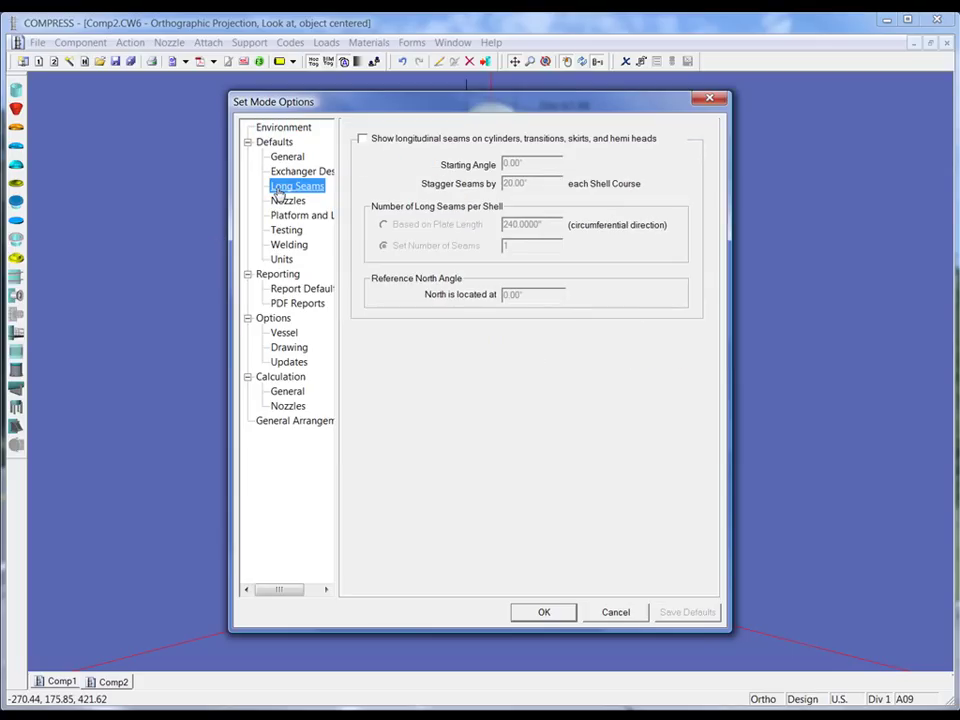
{"action": "left_click", "coordinate": [361, 139]}
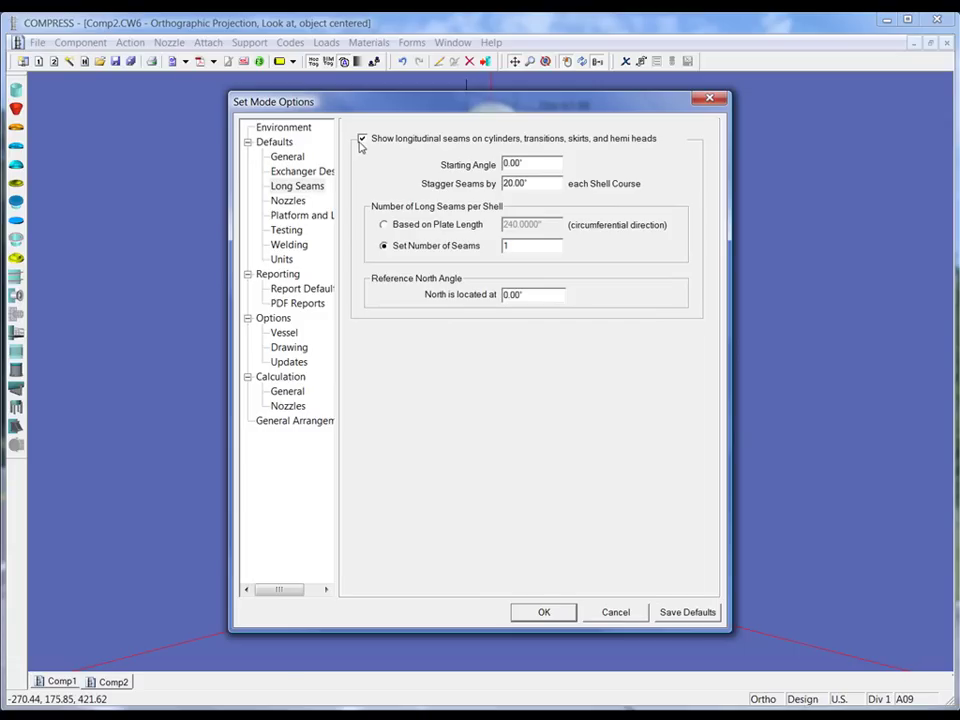
- Accept the mode options so cylinders, heads and skirt display staggered long seams
{"action": "left_click", "coordinate": [556, 615]}
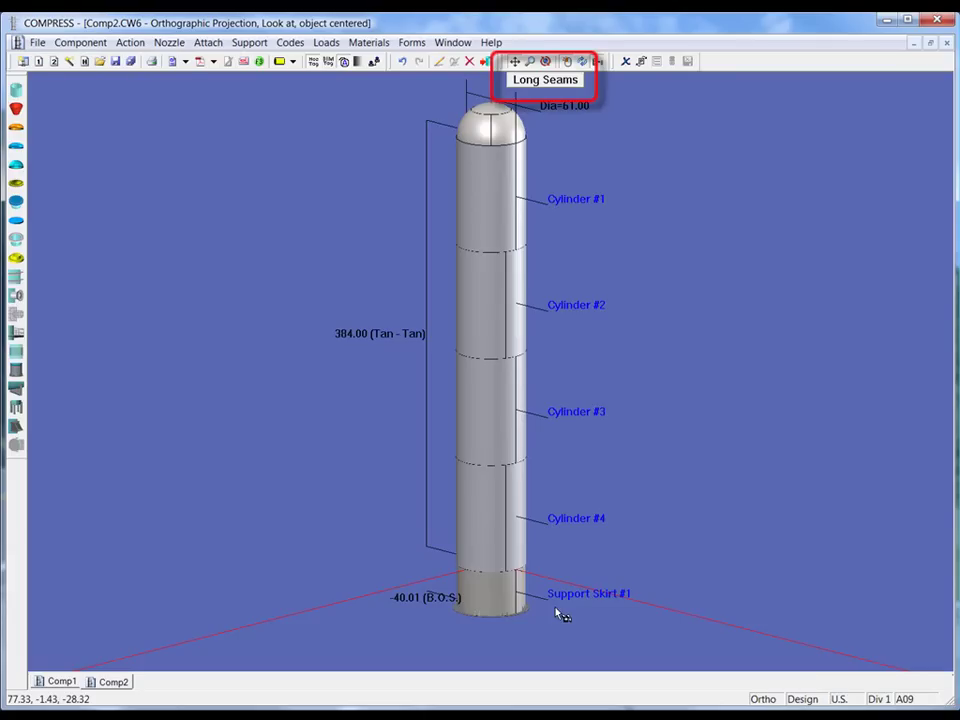
- In the Long Seams wizard, set Stagger Seam by to 45° and reset seam locations
{"action": "left_click", "coordinate": [547, 87]}
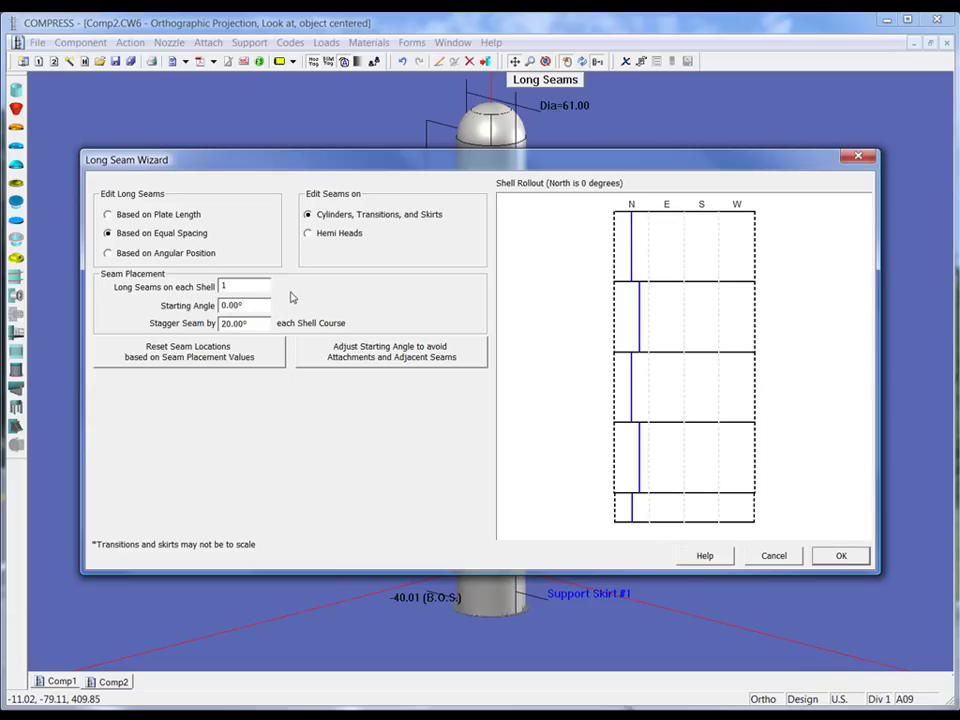
{"action": "double_click", "coordinate": [248, 305]}
{"action": "double_click", "coordinate": [261, 323]}
{"action": "type", "text": "45"}
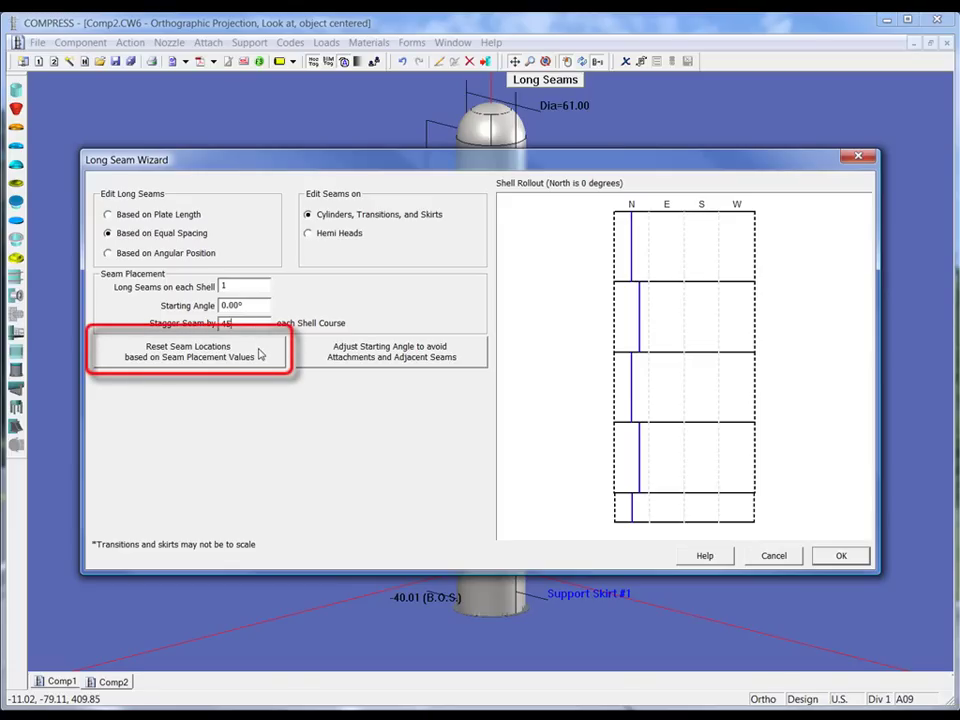
{"action": "left_click", "coordinate": [259, 354]}
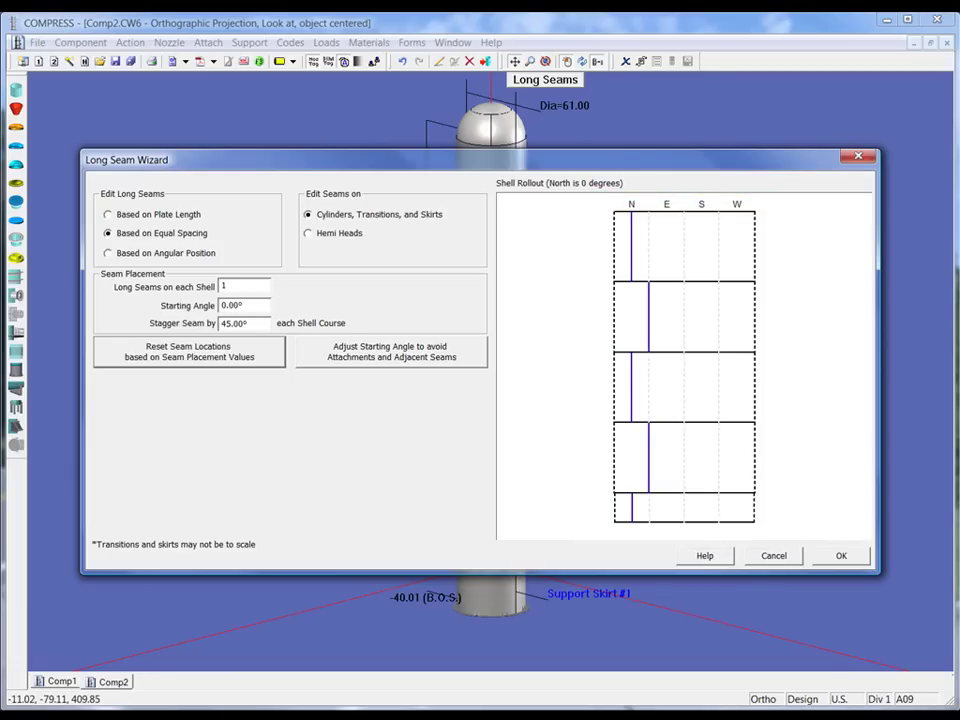
{"action": "left_click", "coordinate": [254, 366]}
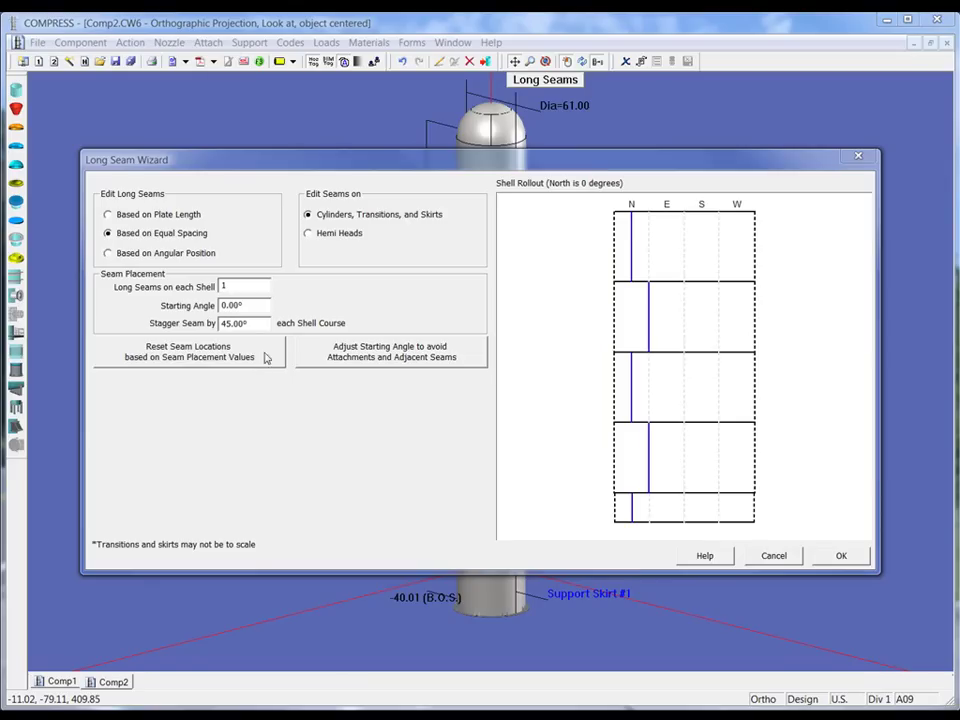
- Set Hemi Head #1 section 1 to 4 long seams and apply the wizard changes
{"action": "left_click", "coordinate": [339, 236]}
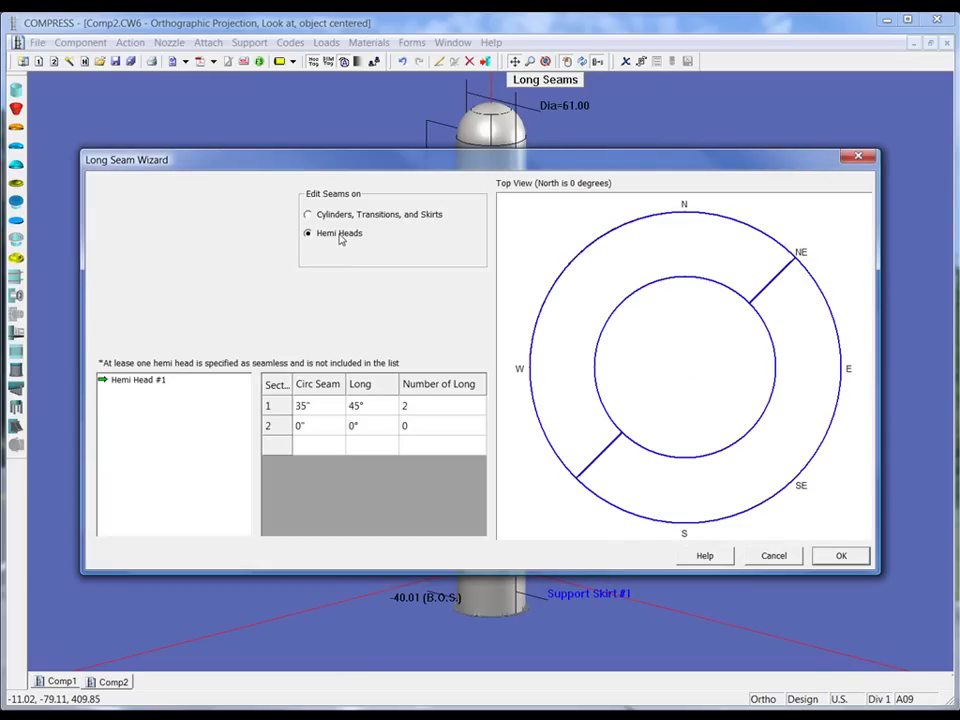
{"action": "left_click", "coordinate": [143, 386]}
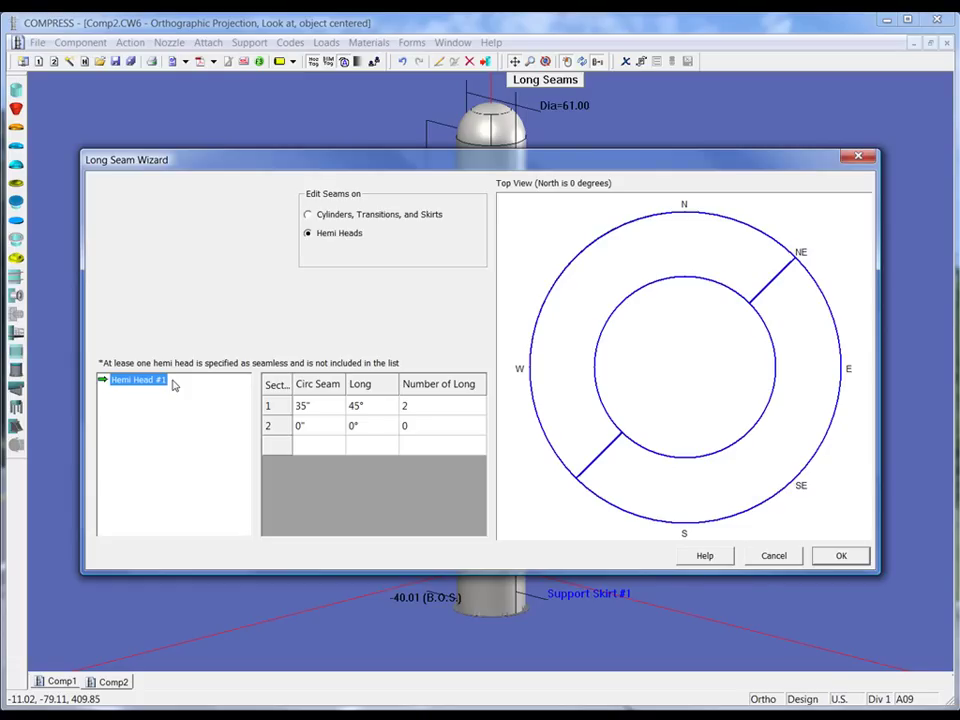
{"action": "left_click", "coordinate": [327, 415]}
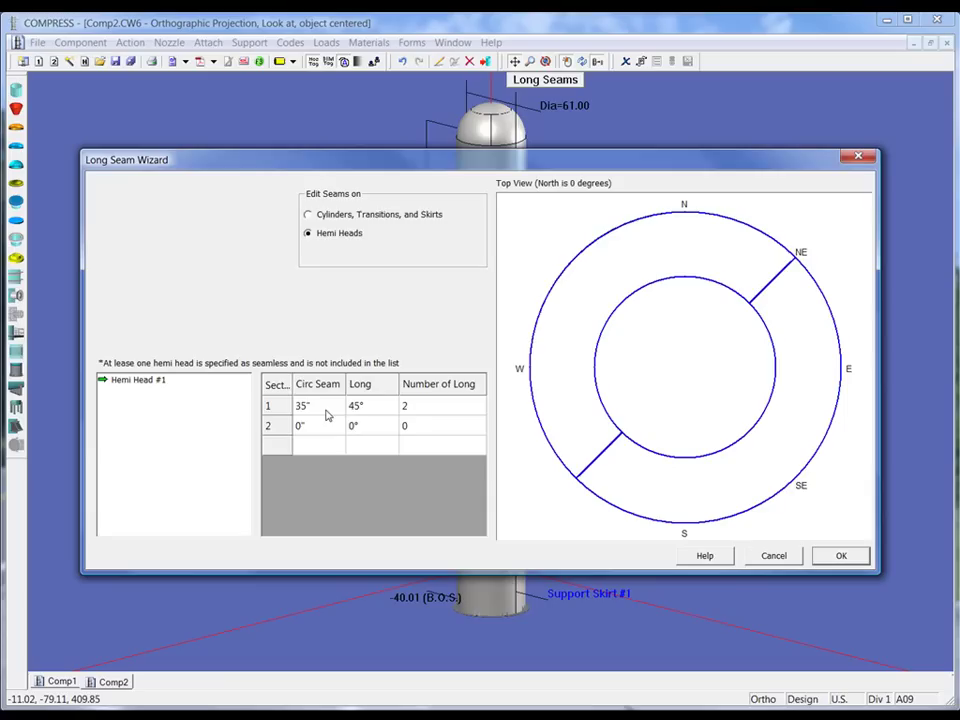
{"action": "left_click", "coordinate": [327, 415]}
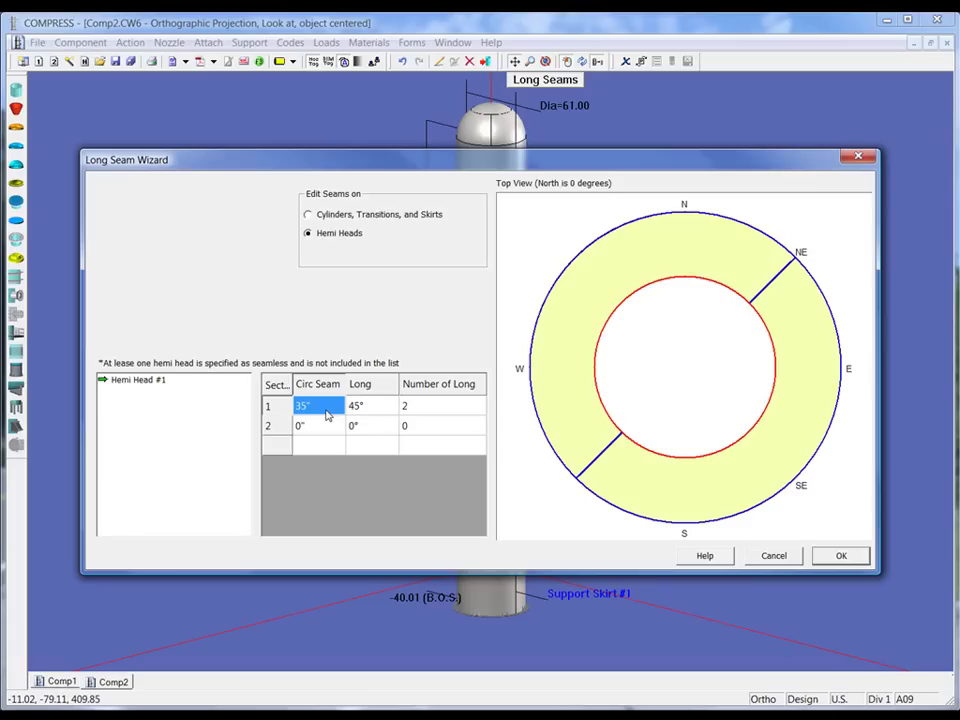
{"action": "left_click", "coordinate": [379, 405]}
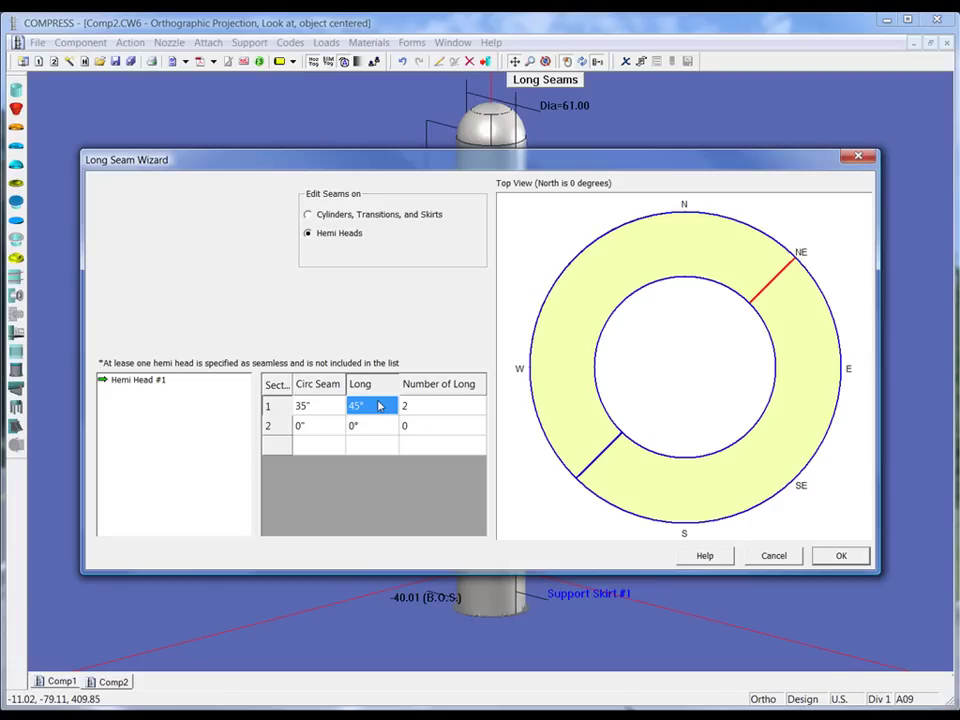
{"action": "left_click", "coordinate": [442, 409]}
{"action": "type", "text": "4"}
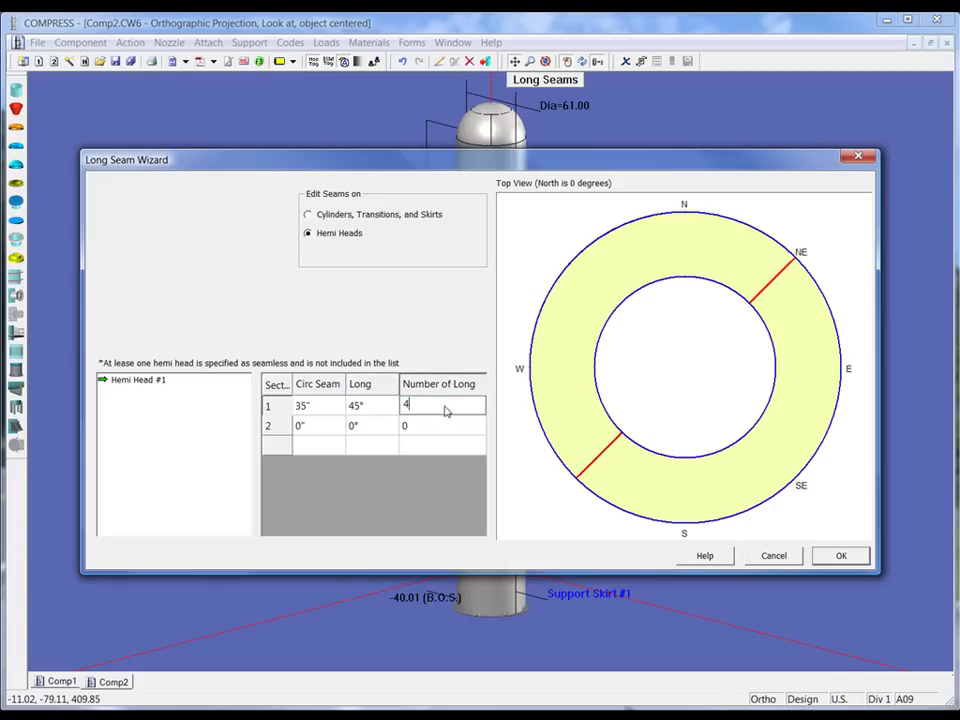
{"action": "left_click", "coordinate": [318, 420]}
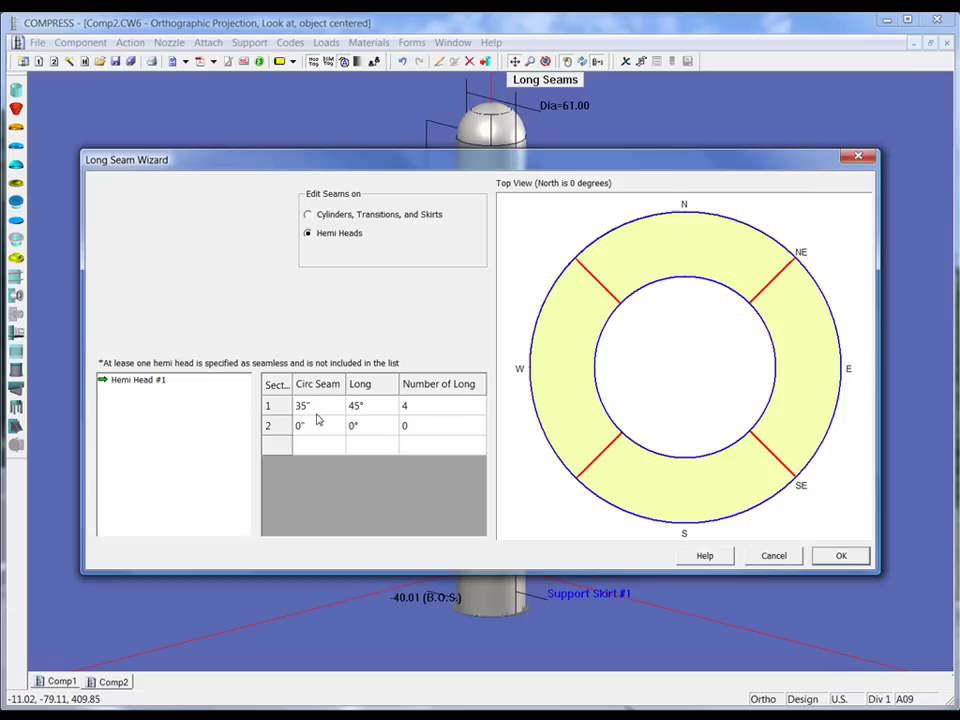
{"action": "left_click", "coordinate": [843, 556]}
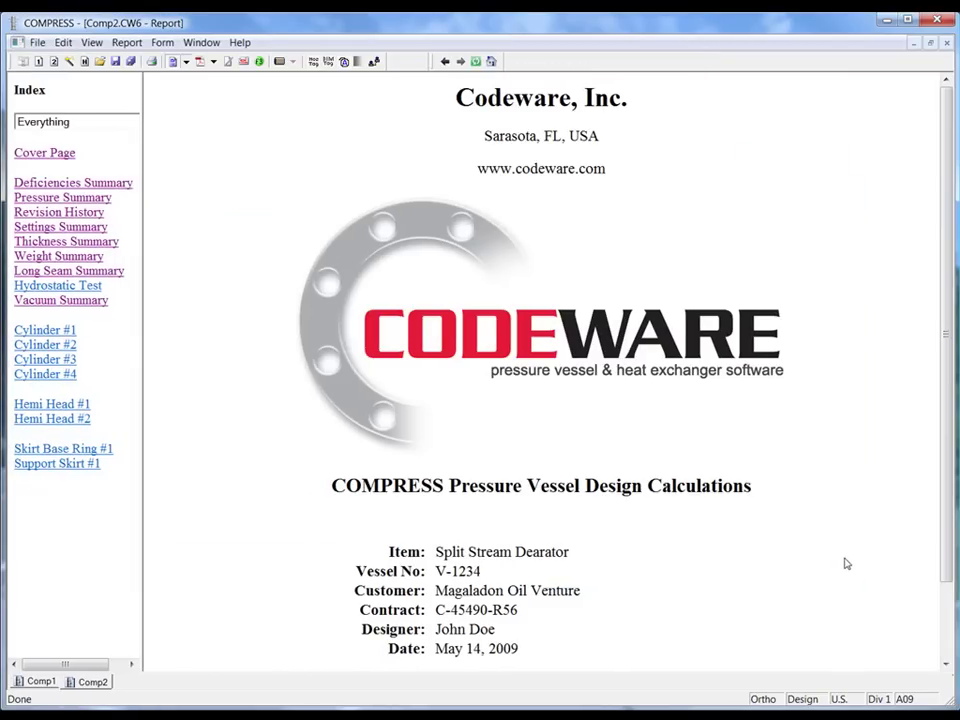
- Scroll through the Long Seam Summary to the Hemi Head #1 view, then return to Comp2
{"action": "left_click", "coordinate": [92, 272]}
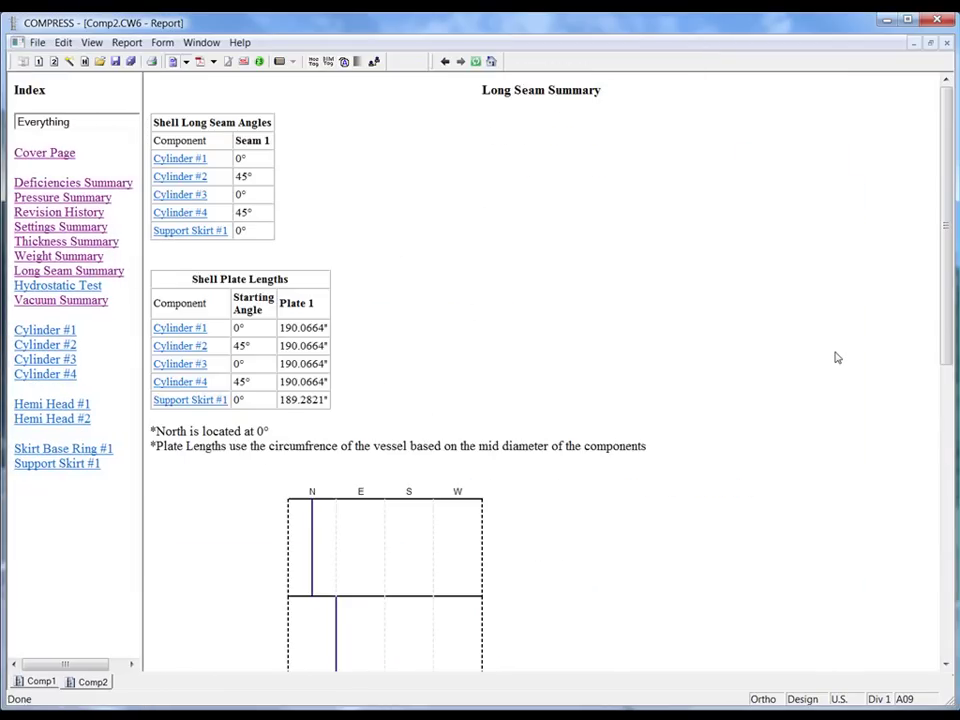
{"action": "scroll", "coordinate": [837, 357], "scroll_direction": "down", "scroll_amount": 3}
{"action": "scroll", "coordinate": [837, 357], "scroll_direction": "down", "scroll_amount": 3}
{"action": "scroll", "coordinate": [837, 357], "scroll_direction": "down", "scroll_amount": 3}
{"action": "scroll", "coordinate": [837, 357], "scroll_direction": "down", "scroll_amount": 2}
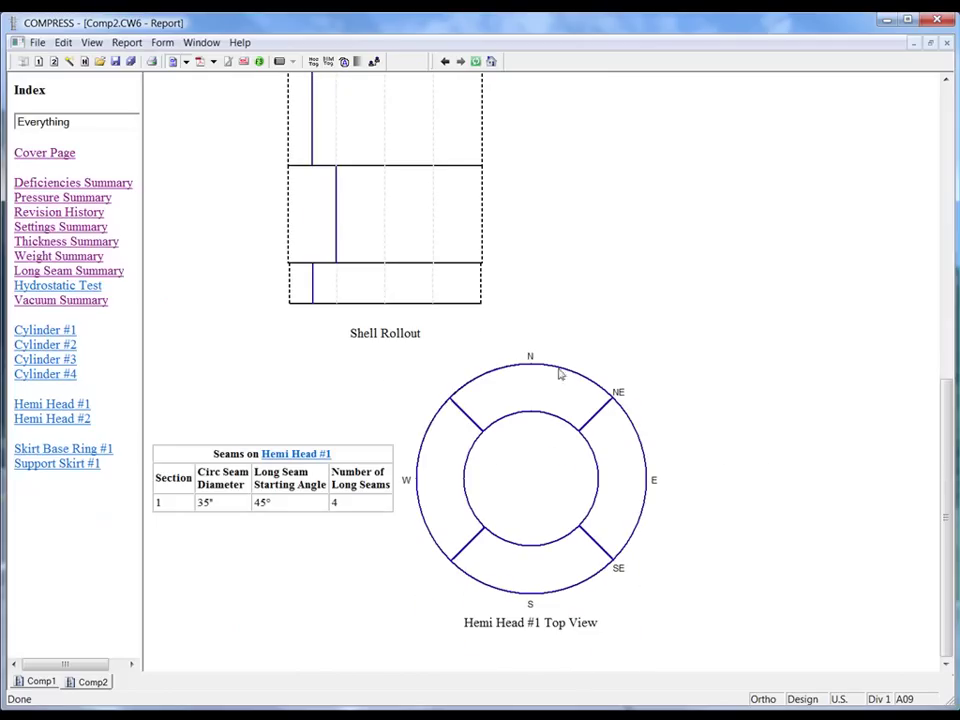
{"action": "left_click", "coordinate": [171, 62]}
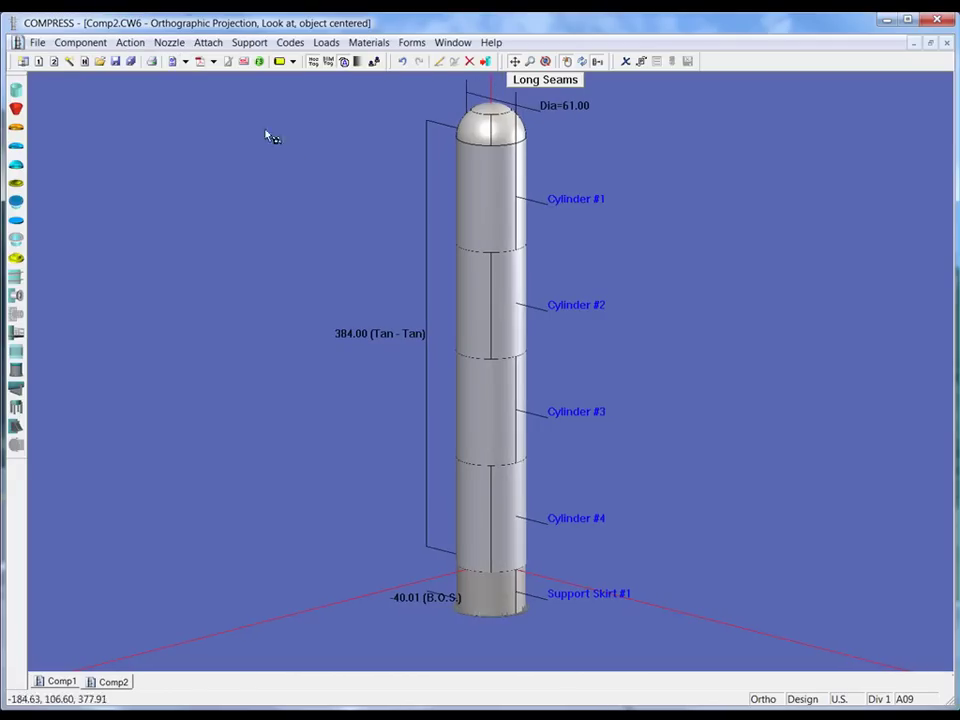